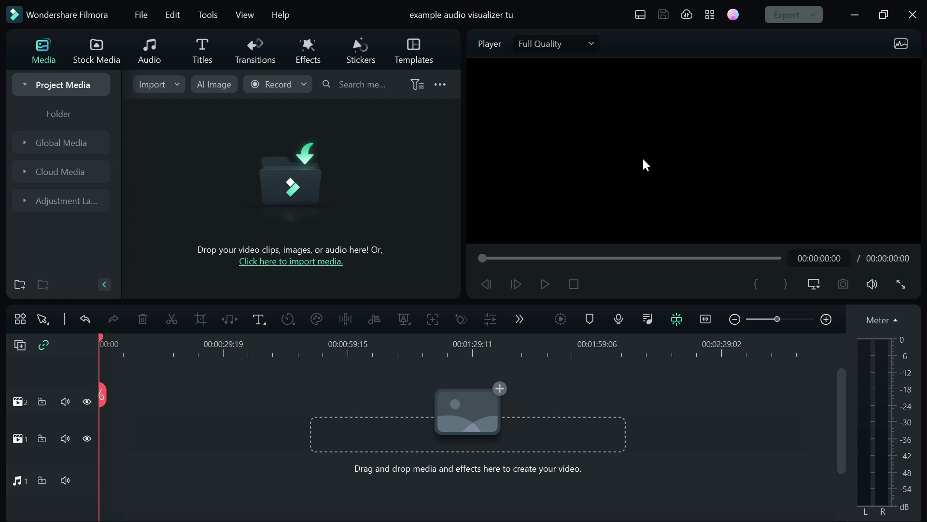
- Switch to Chrome and apply the saved discount coupon to the Wondershare Filmora 12 perpetual license order
click(851, 15)
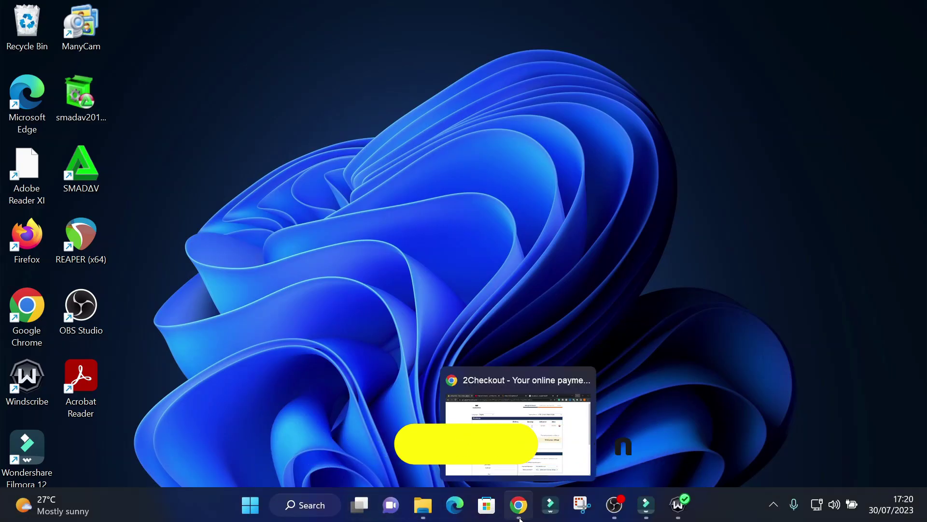
click(520, 517)
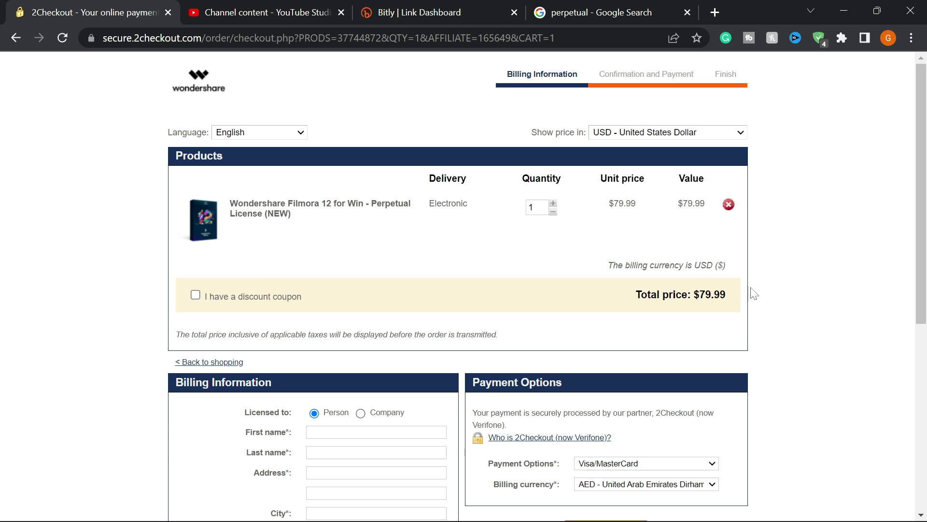
click(196, 296)
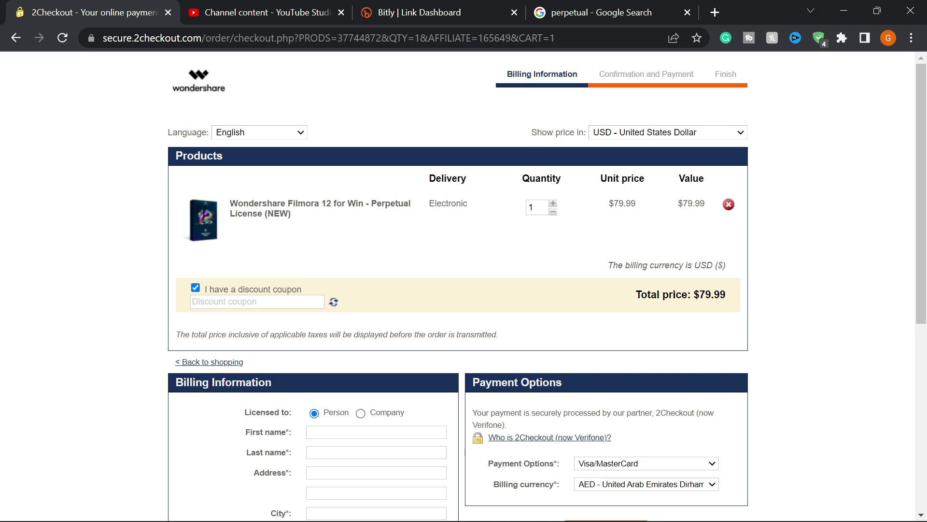
click(256, 302)
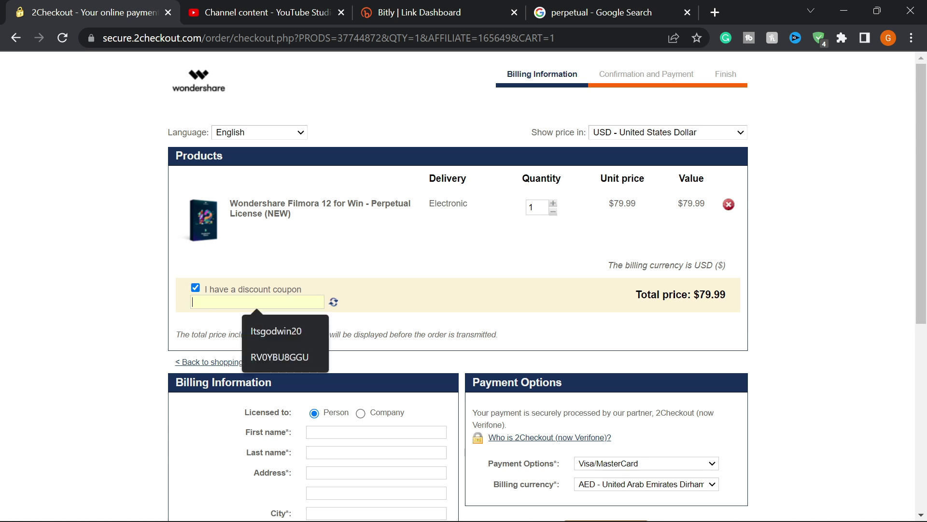
click(268, 331)
click(334, 303)
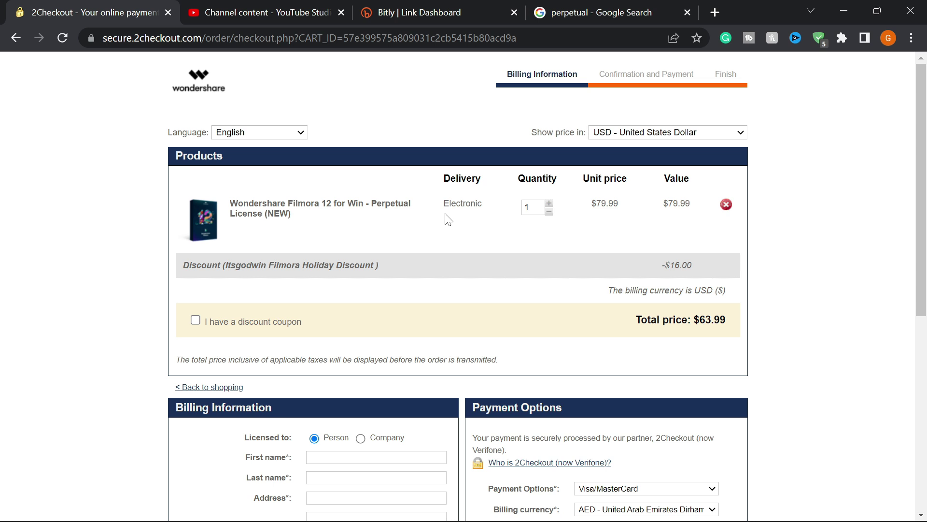
- Switch back to Filmora, import the mixkit-friends-taking-a-selfie-in-the-cafe-43249 video from the Videos FOOTAGE folder, and place it at the start of video track 1
mouse_move(479, 510)
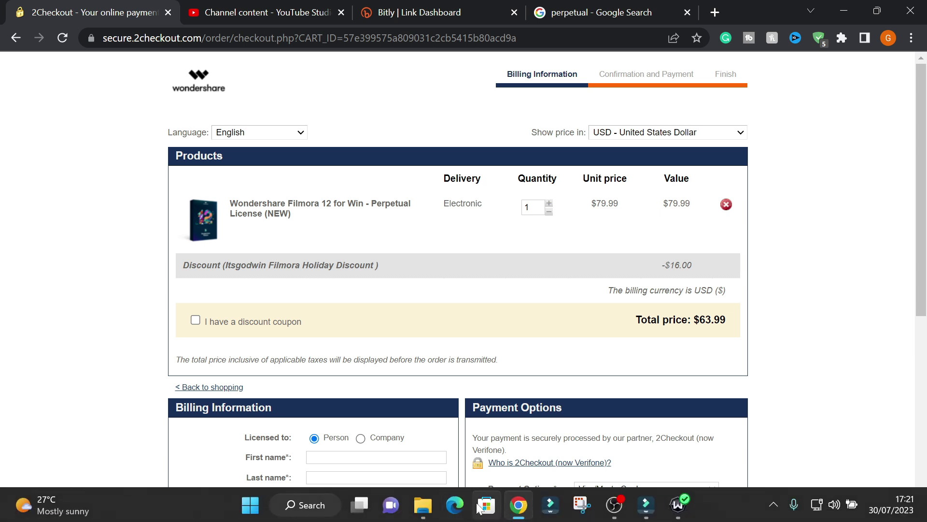
click(646, 507)
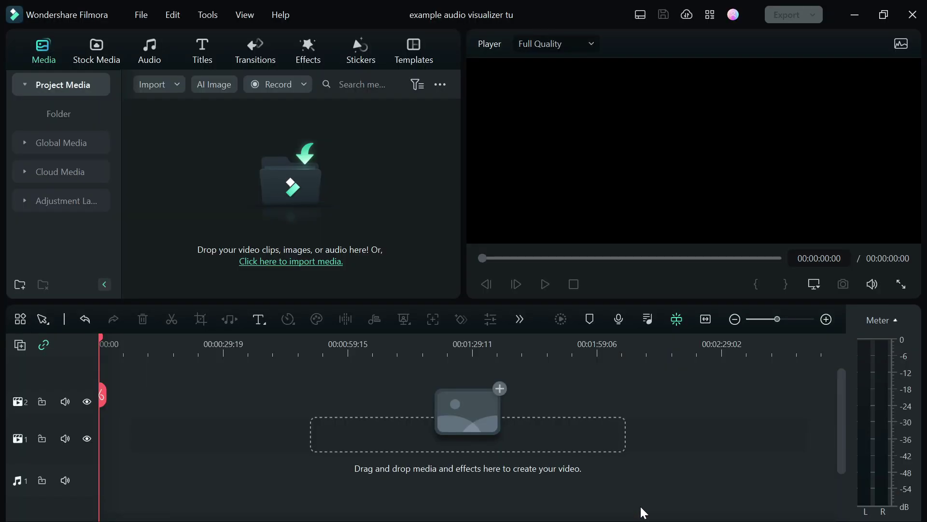
click(375, 195)
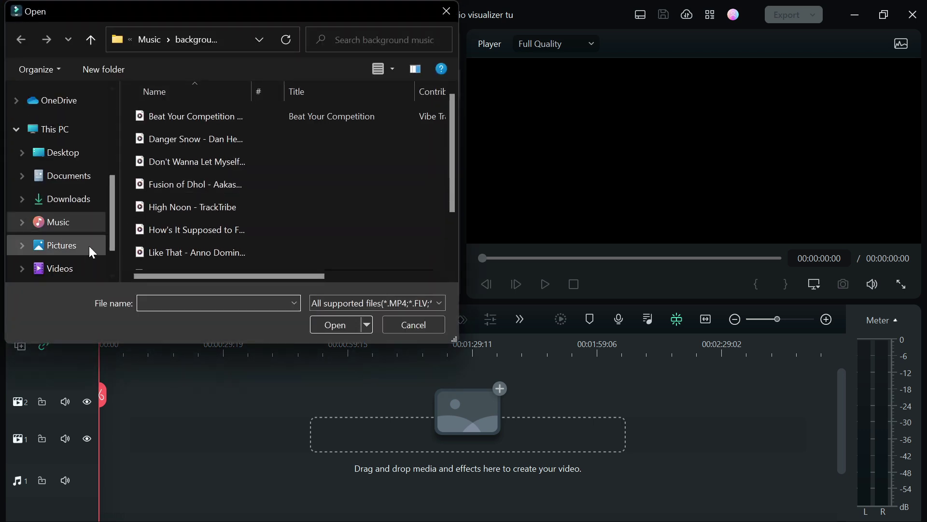
click(53, 268)
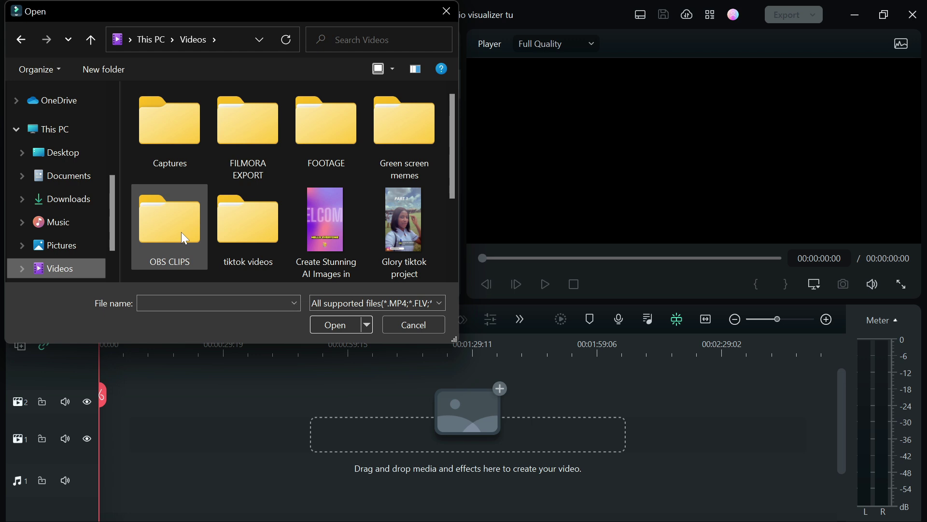
double_click(326, 133)
click(326, 133)
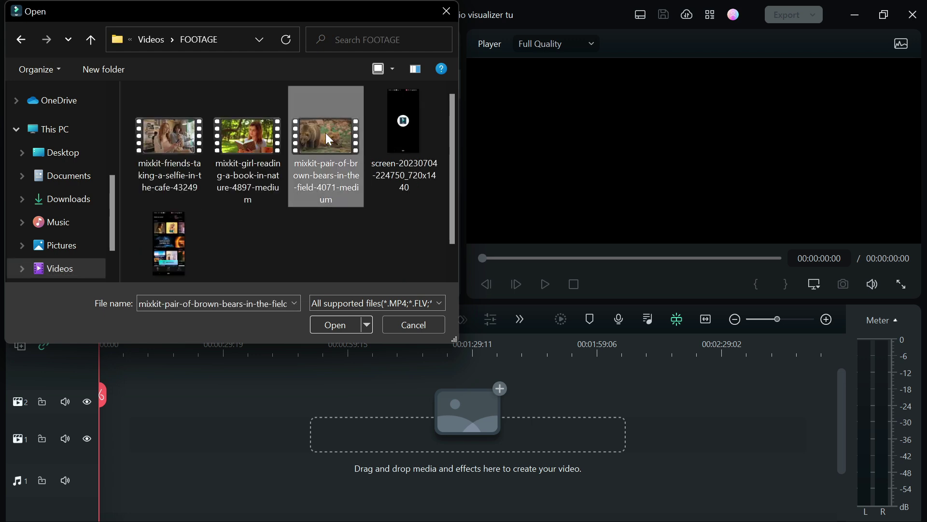
click(170, 135)
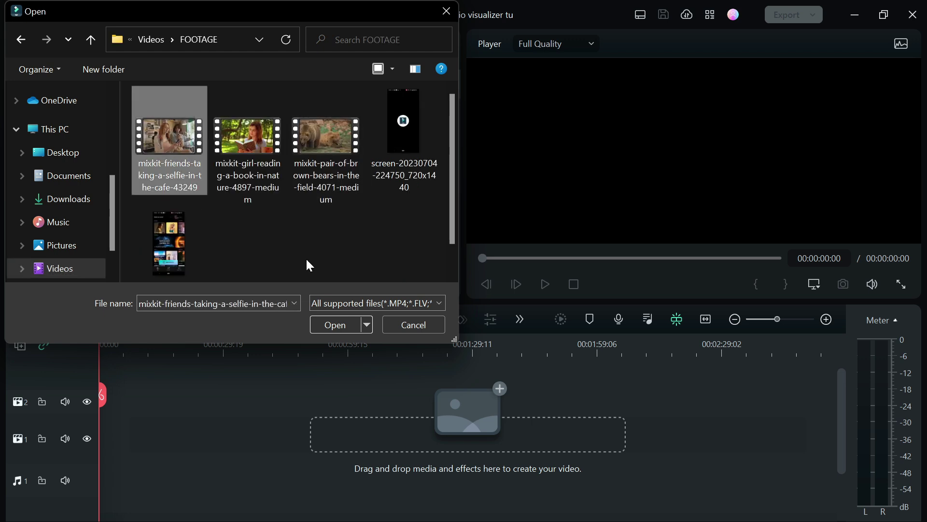
click(344, 325)
drag(311, 160, 90, 471)
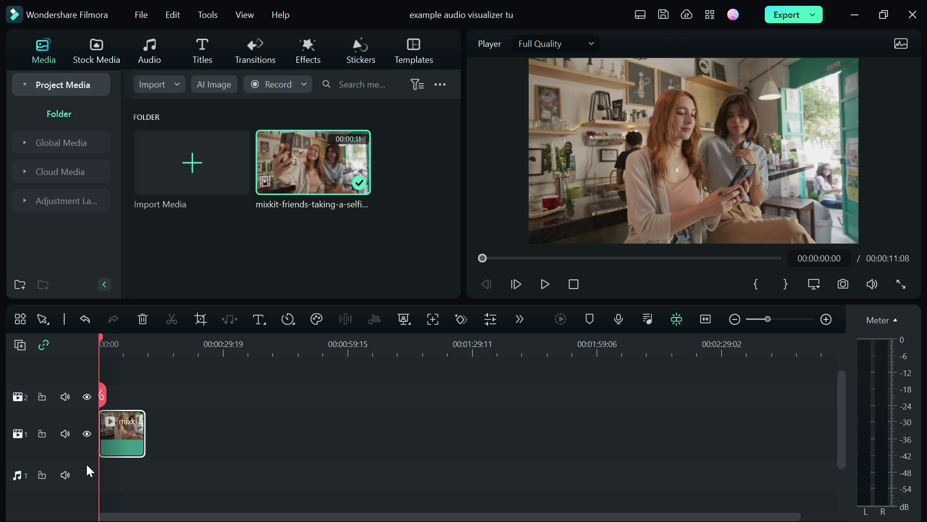
- Add the Dynamic Ring With AI Portrait 01 audio visualizer effect at the start of video track 2
click(319, 57)
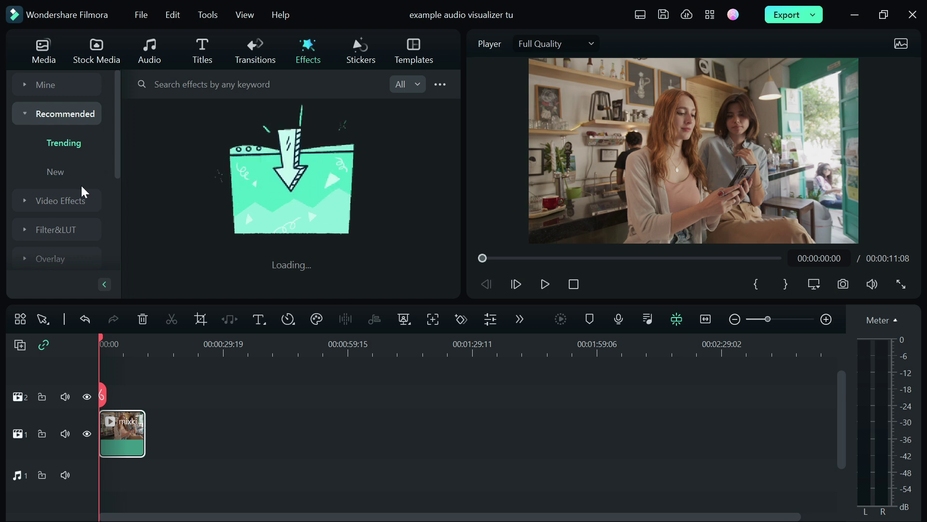
drag(117, 158, 121, 197)
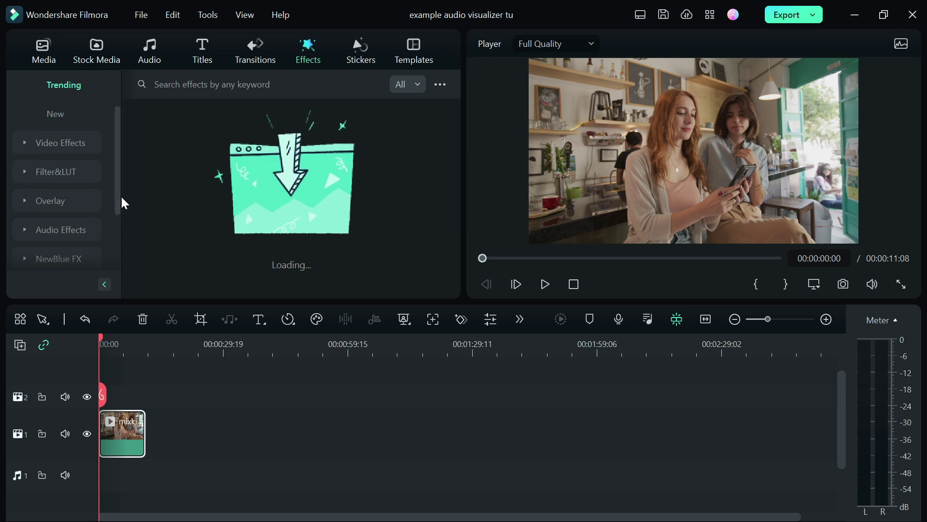
click(83, 228)
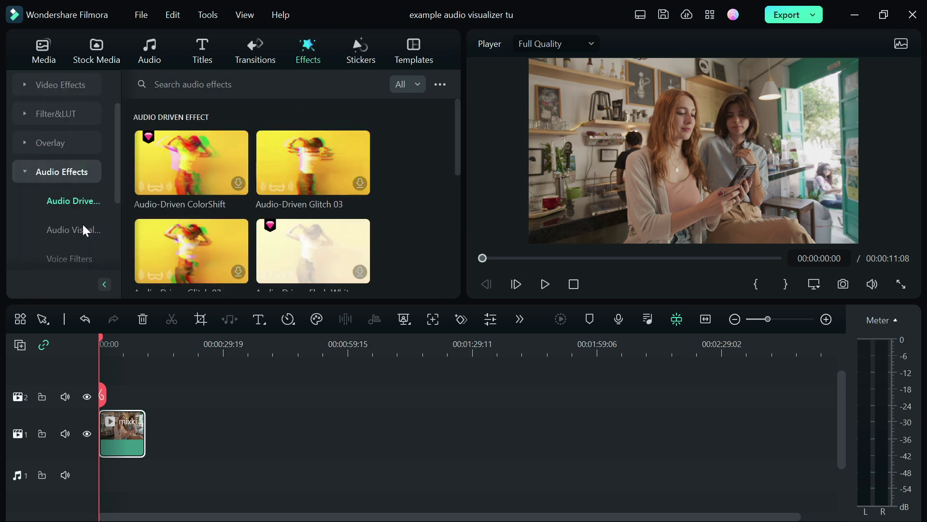
click(83, 230)
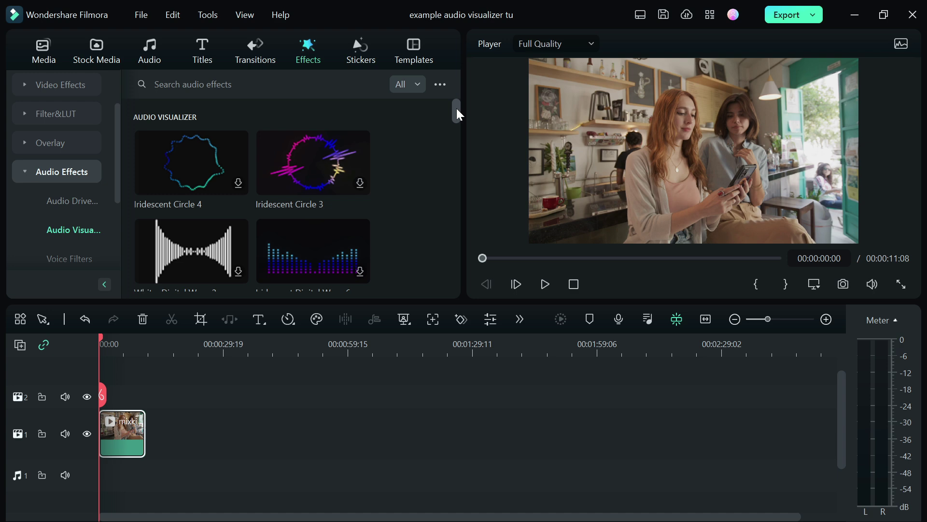
drag(457, 109, 426, 293)
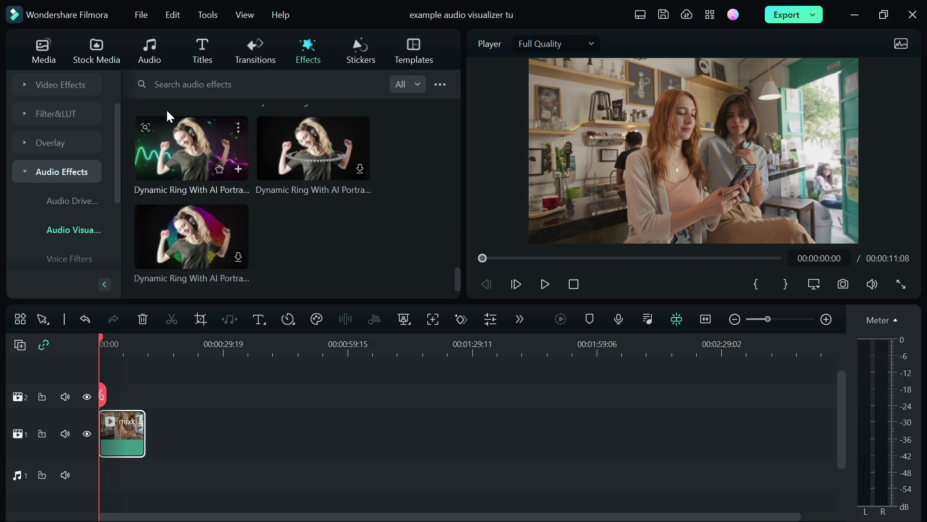
drag(168, 154, 102, 400)
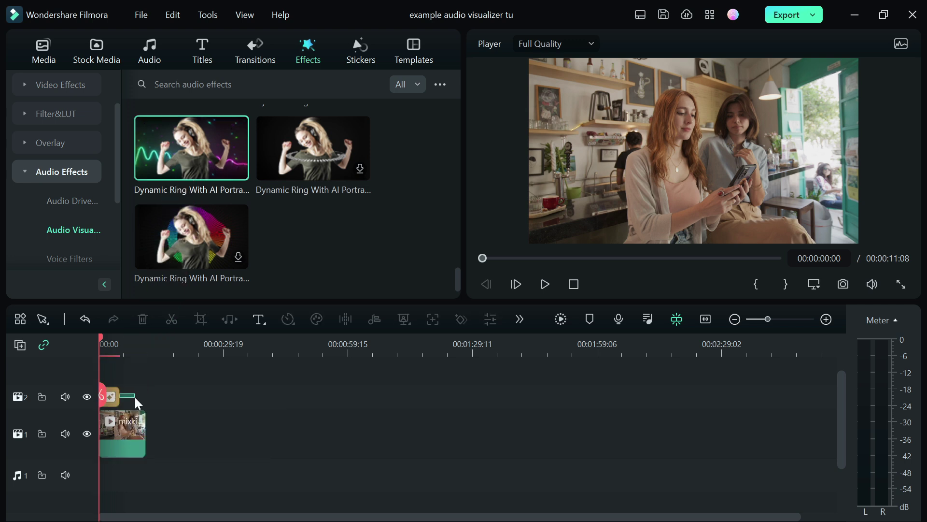
- Extend the Dynamic Ring effect to the end of the video clip, playing the timeline to check the result
drag(119, 395, 145, 395)
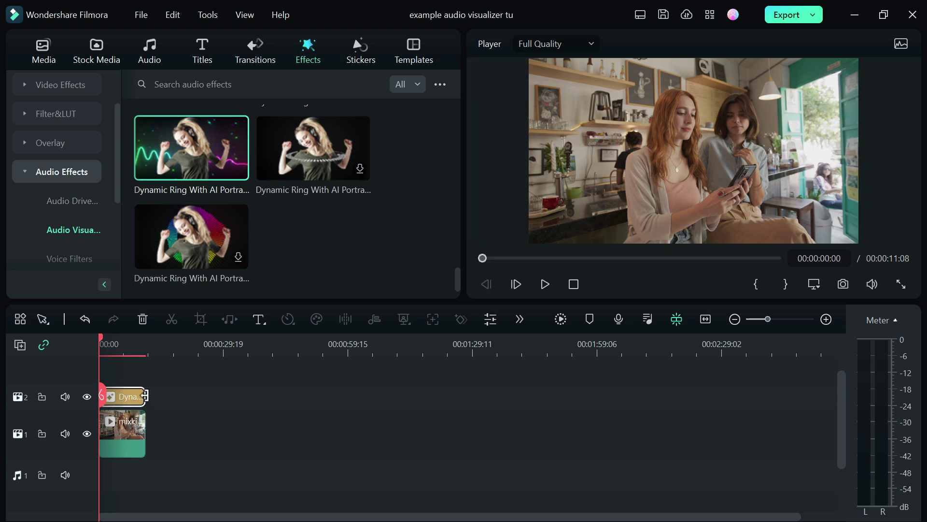
key(space)
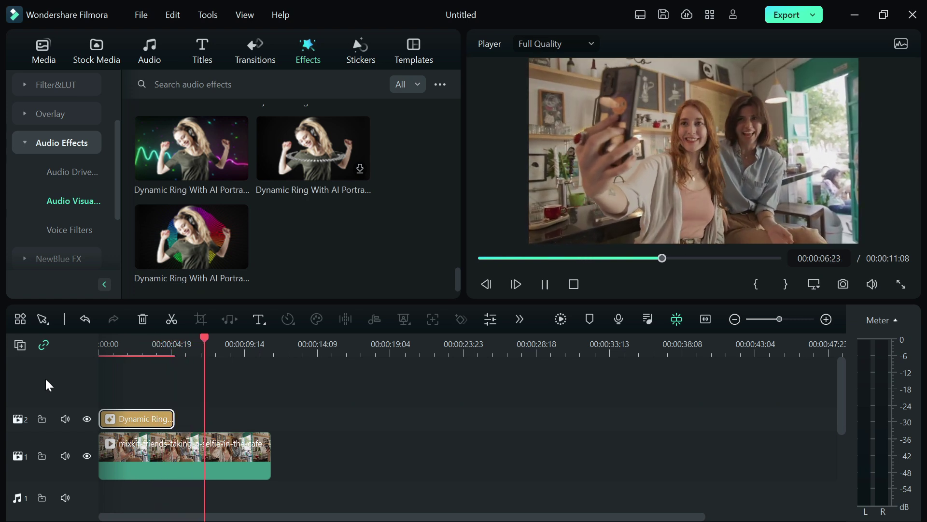
key(space)
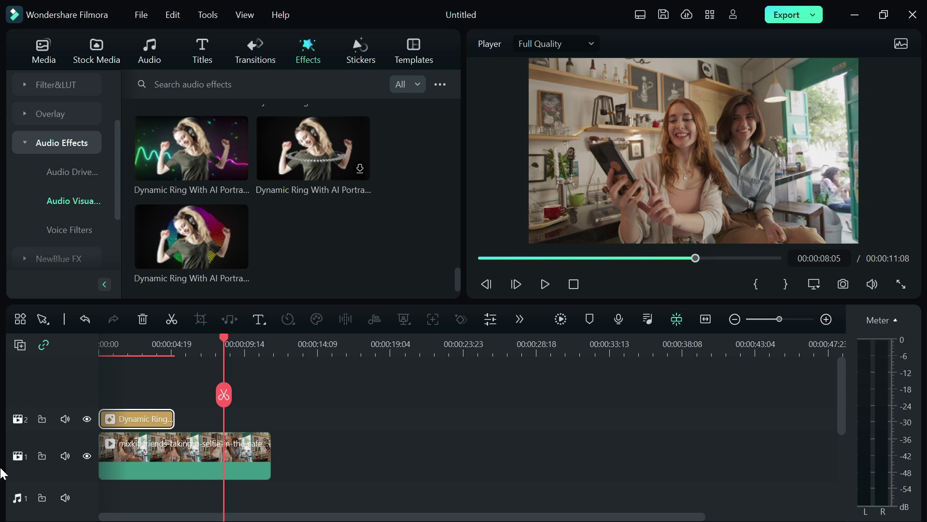
drag(173, 418, 269, 427)
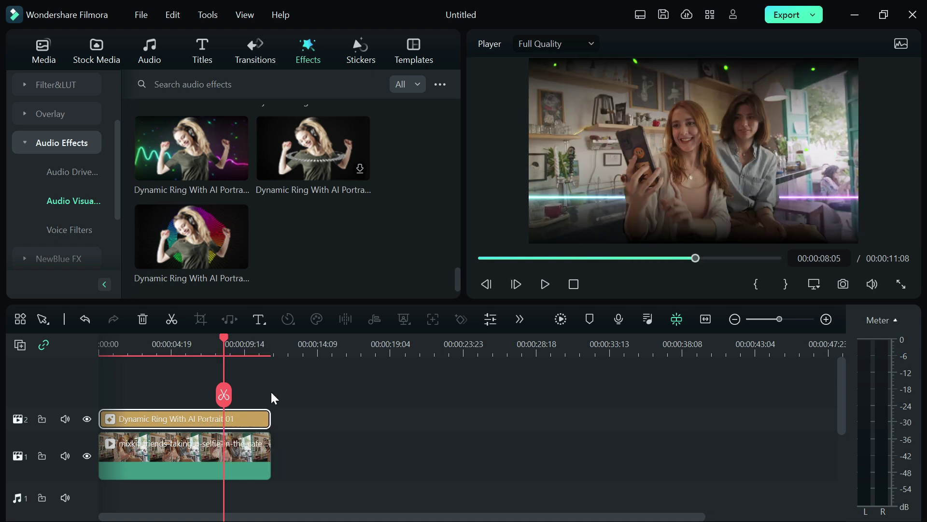
- Import Beat Your Competition by Vibe Tracks from the background music folder and place it at the start of audio track 1
click(45, 35)
double_click(368, 251)
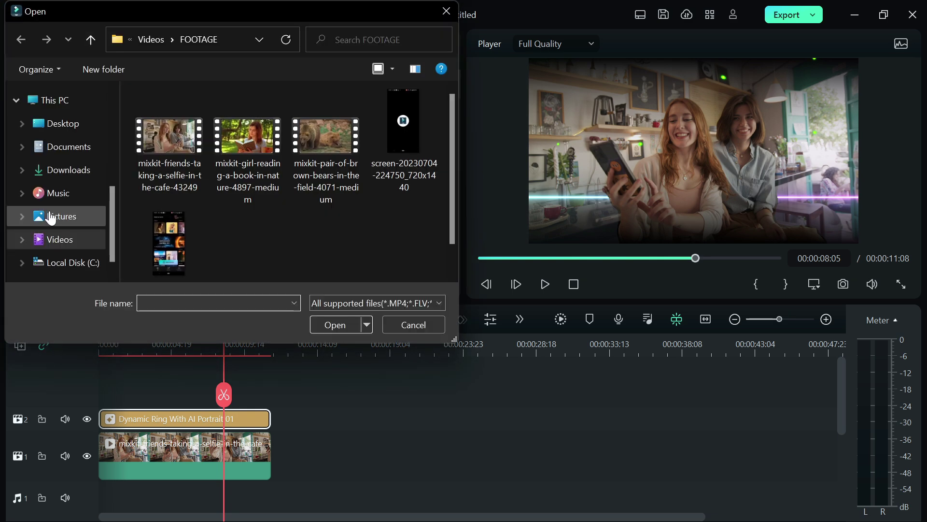
click(48, 192)
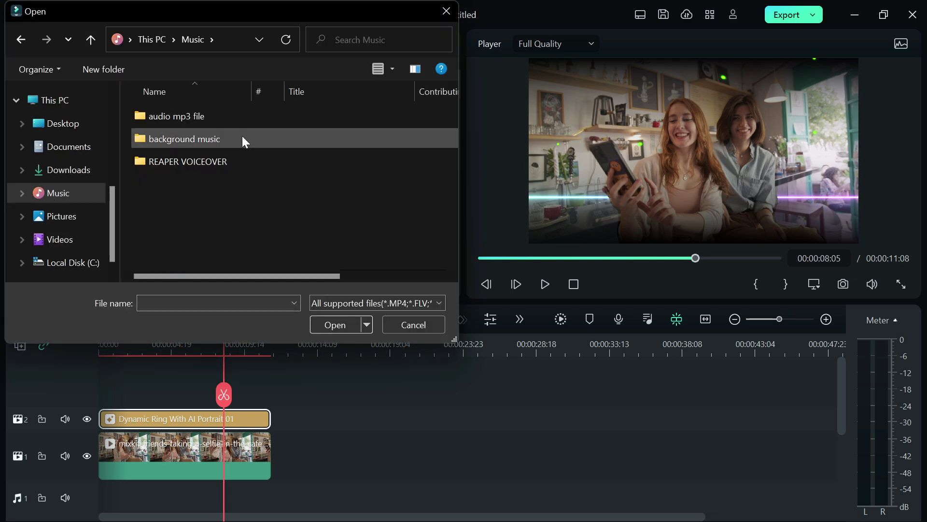
double_click(243, 138)
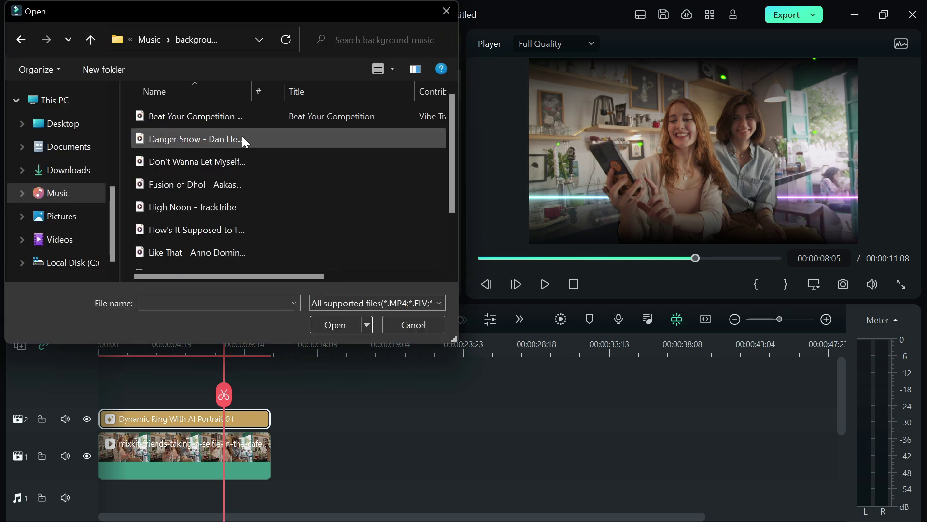
click(201, 112)
click(331, 326)
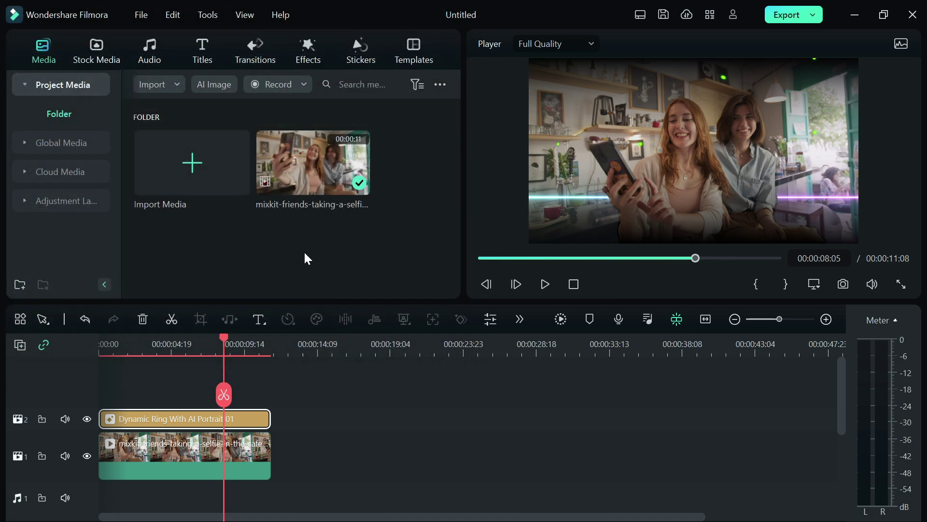
drag(314, 167, 92, 462)
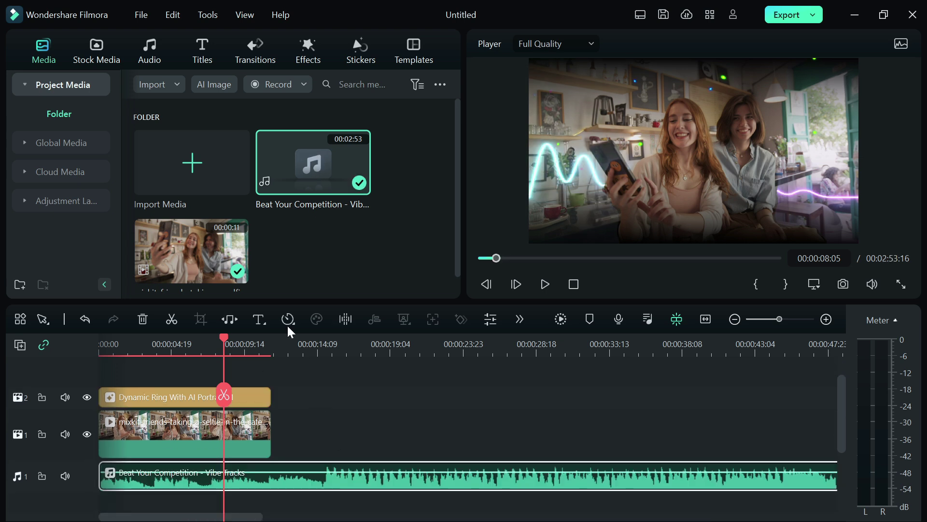
- Split the music at 00:00:11:10, where the video clip ends, and delete the remaining part
drag(222, 339, 272, 346)
click(273, 395)
key(Delete)
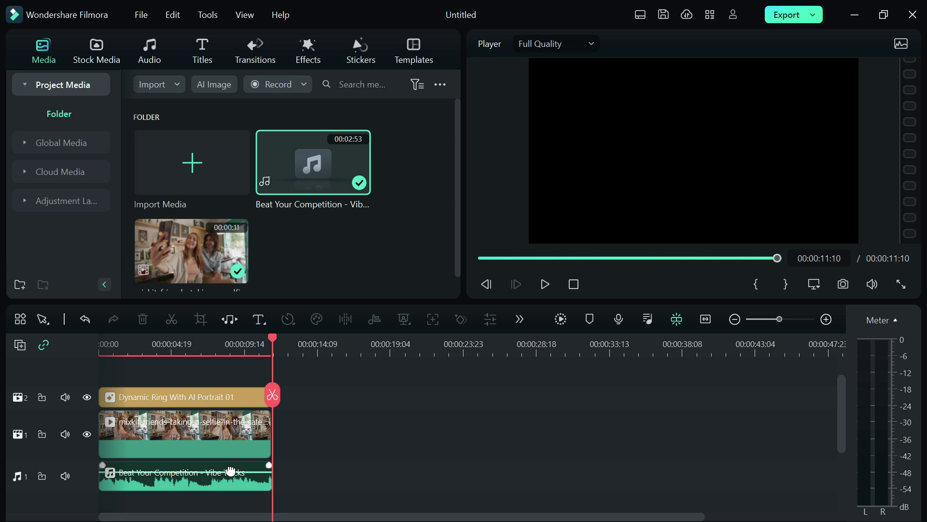
- Lower the music clip's volume slightly and play the timeline from the beginning to preview the visualizer
drag(230, 470, 233, 481)
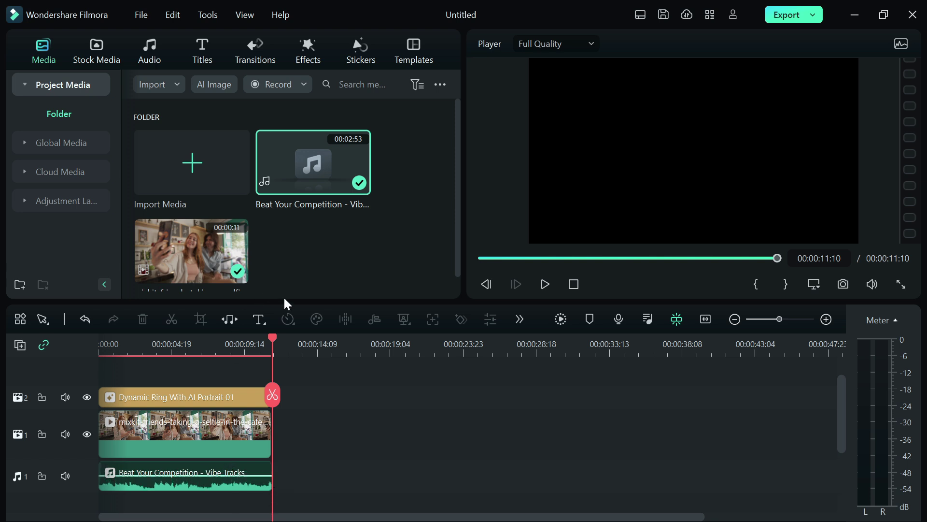
drag(271, 340, 49, 378)
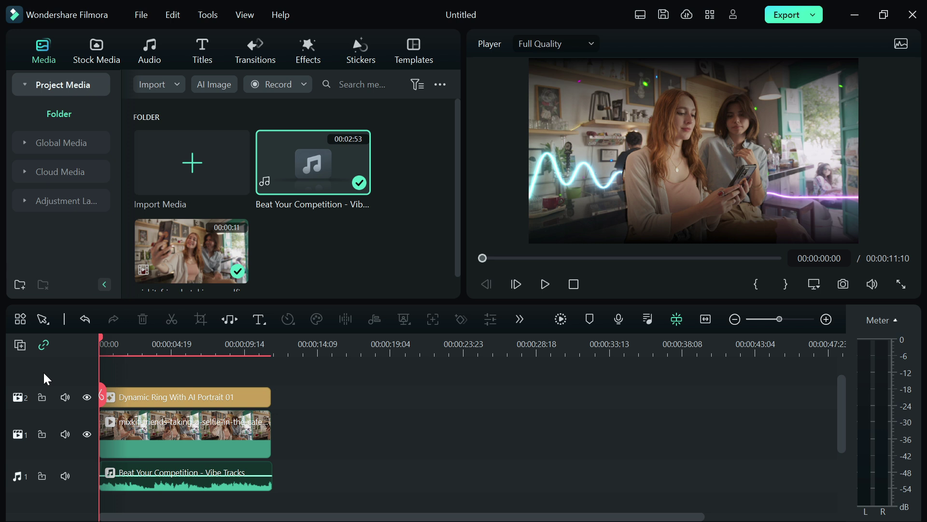
key(space)
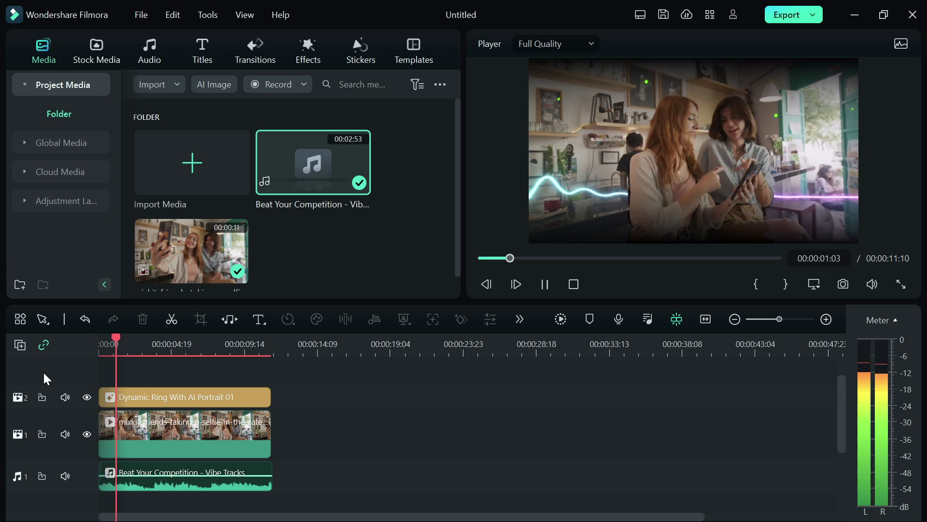